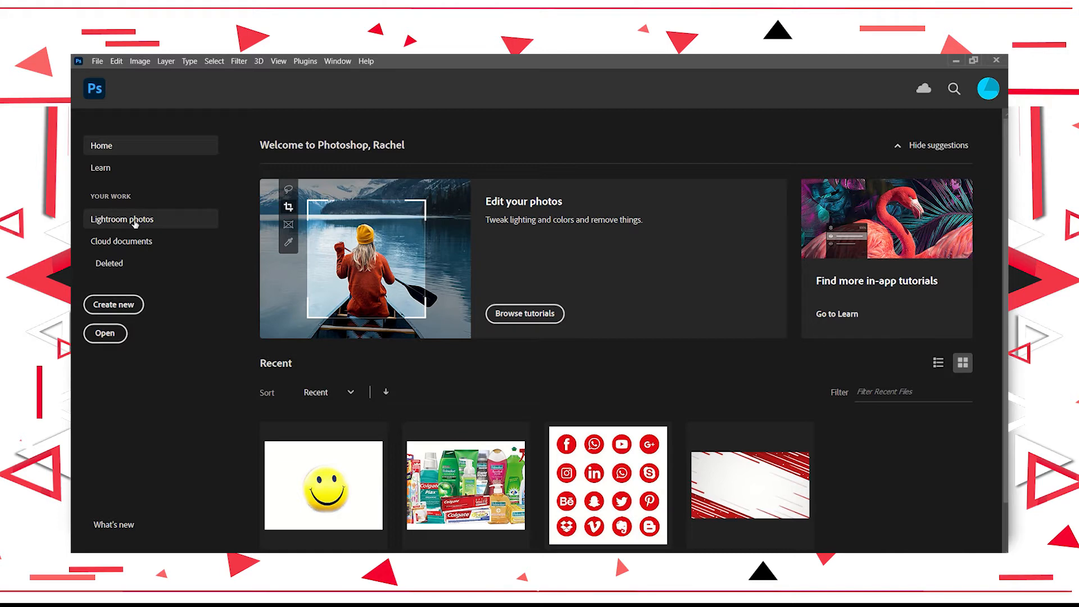
Step: Create a new 16 x 12 cm RGB document at 118.11 pixels/centimeter with a white background
{"action": "left_click", "coordinate": [127, 313]}
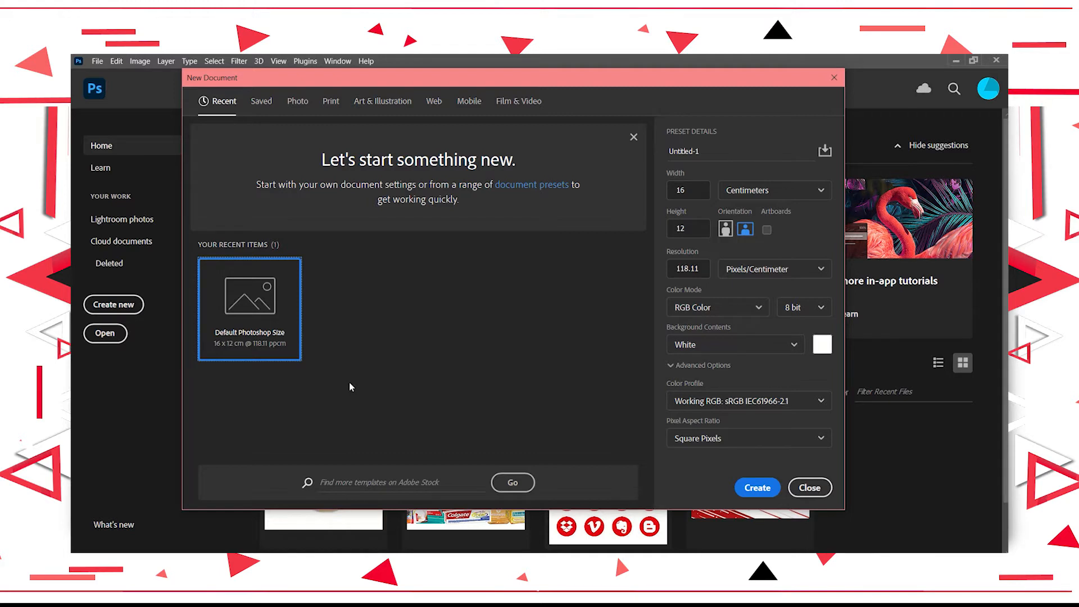
{"action": "left_click", "coordinate": [758, 488]}
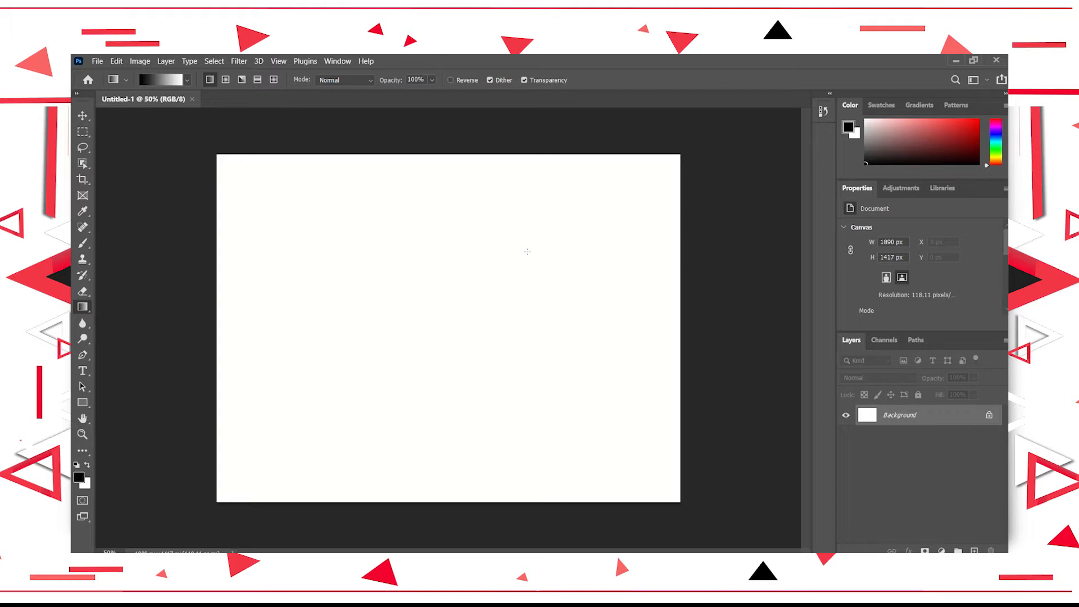
{"action": "left_click", "coordinate": [82, 116]}
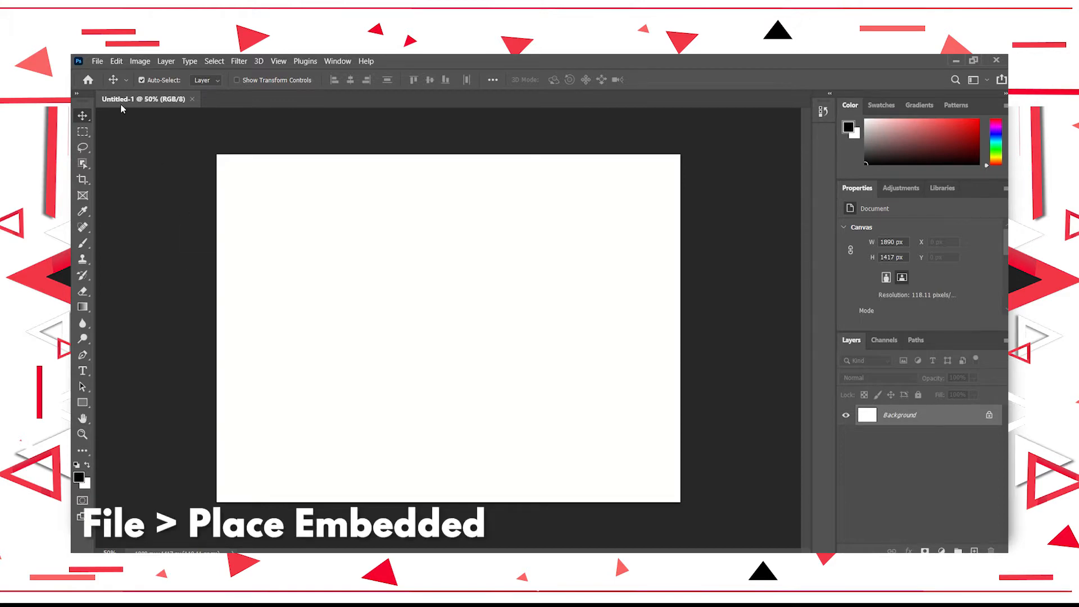
Step: Place the smiley-face-history-0 image from the Downloads folder as an embedded object and commit it at its default size
{"action": "left_click", "coordinate": [97, 61]}
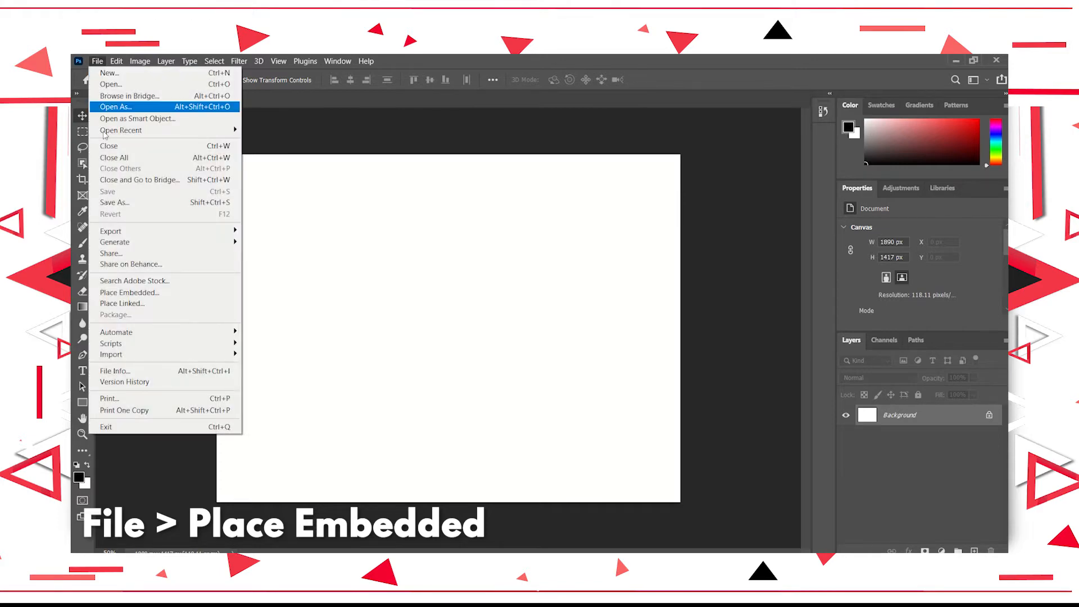
{"action": "left_click", "coordinate": [118, 293]}
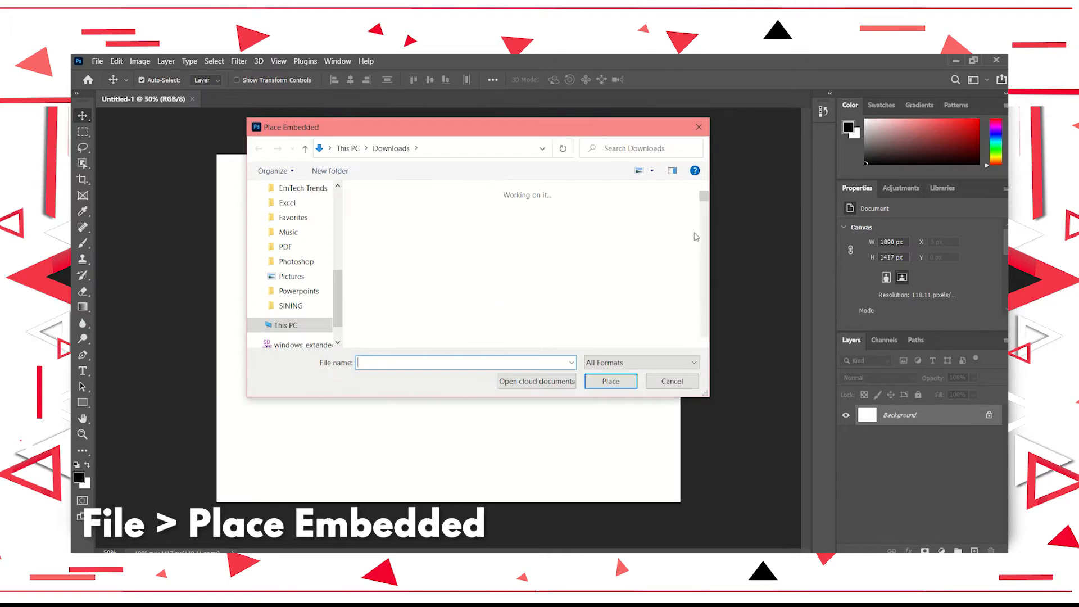
{"action": "left_click", "coordinate": [703, 217]}
{"action": "scroll", "coordinate": [704, 216], "scroll_direction": "up", "scroll_amount": 3}
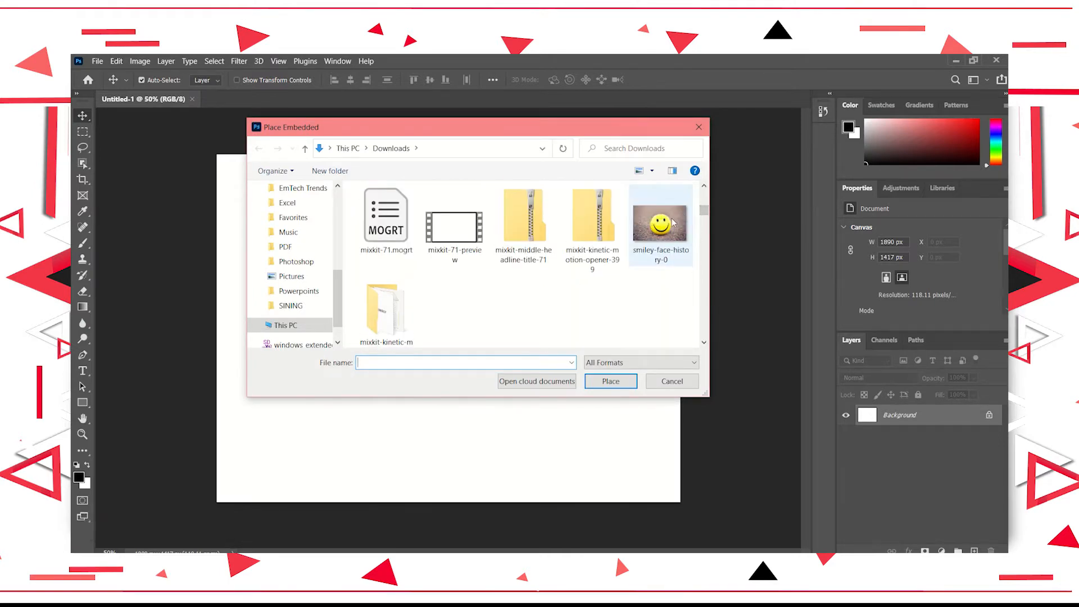
{"action": "left_click", "coordinate": [673, 222]}
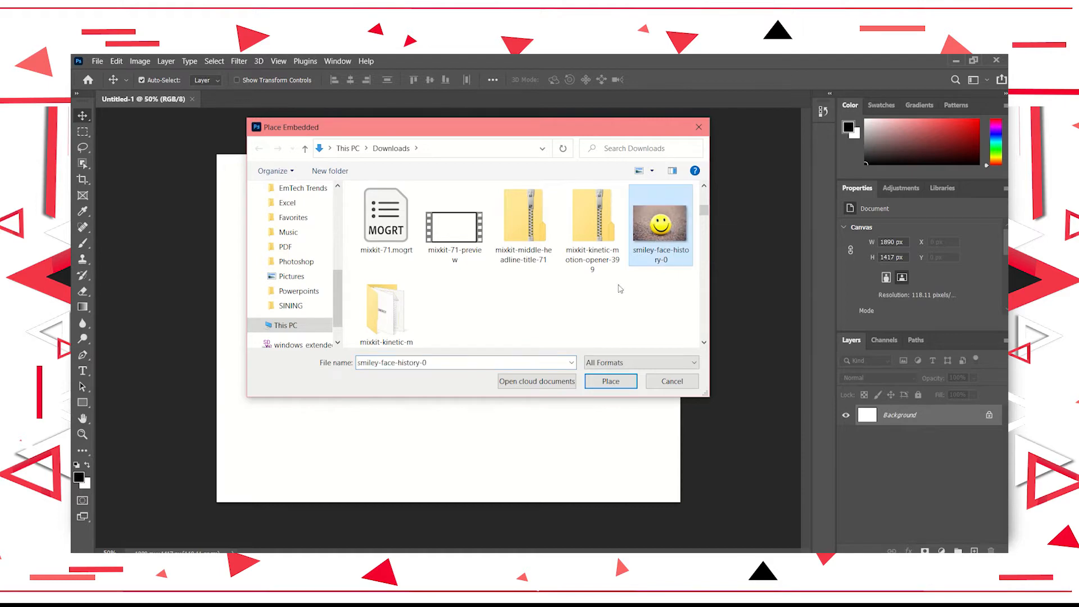
{"action": "left_click", "coordinate": [611, 382]}
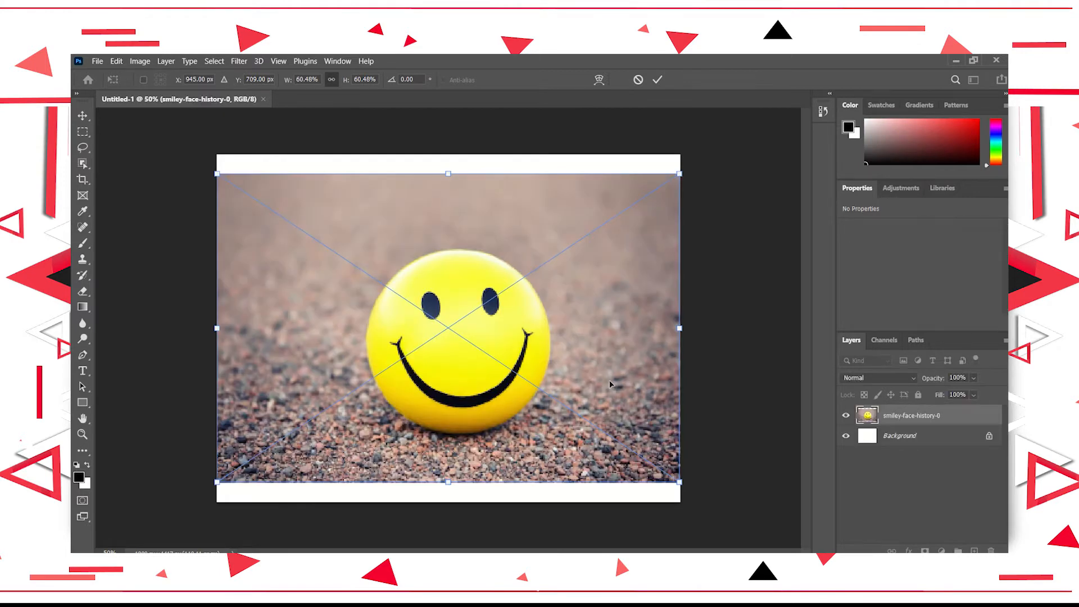
{"action": "key", "text": "Return"}
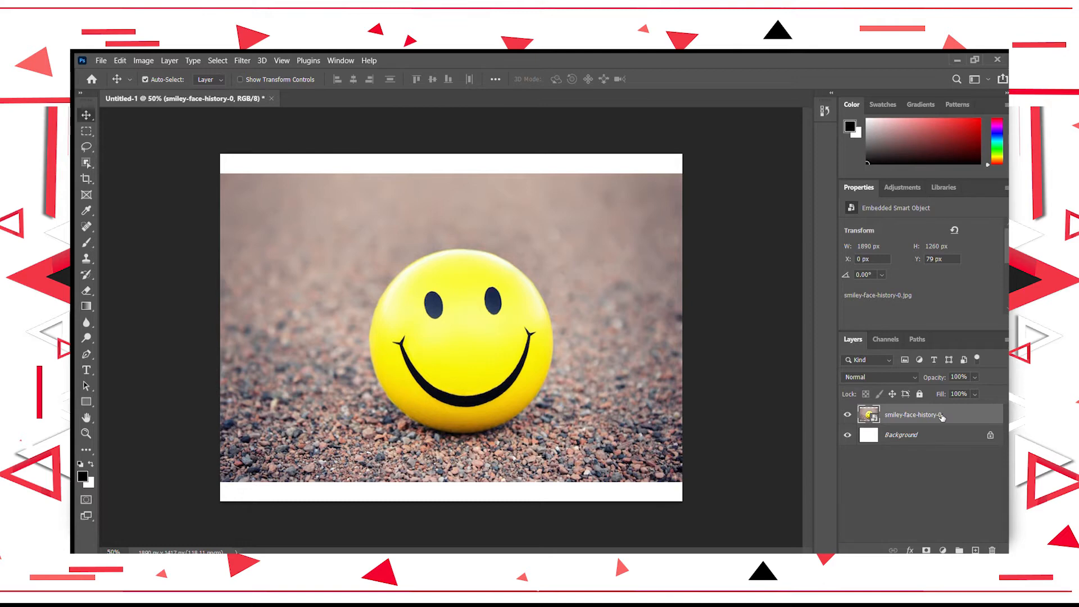
Step: Add a layer mask to the smiley layer and brush black over the upper background and the ball's upper-right edge
{"action": "left_click", "coordinate": [926, 550]}
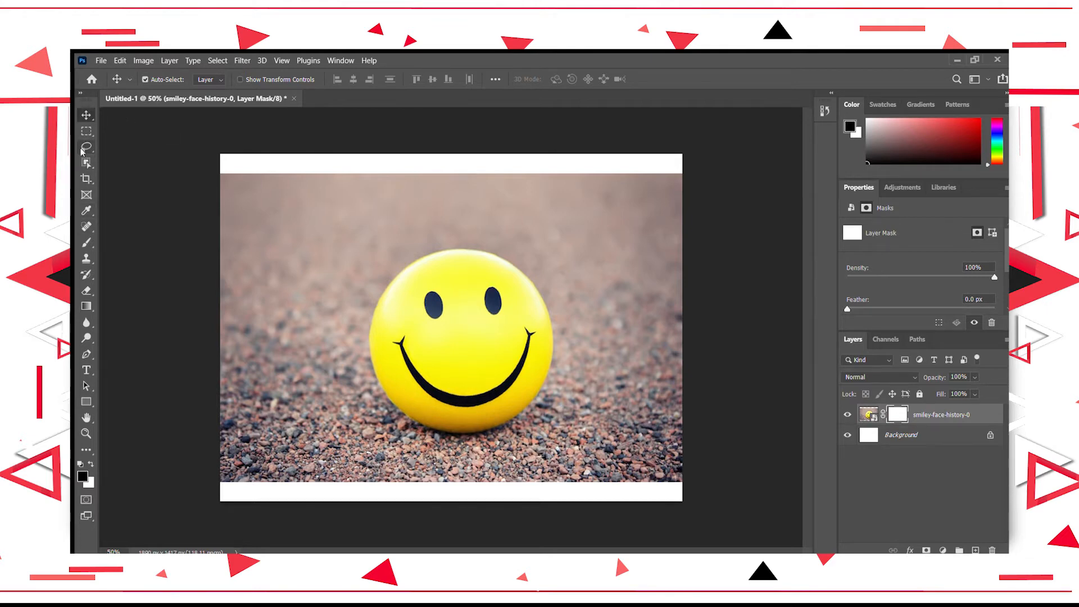
{"action": "left_click", "coordinate": [87, 243]}
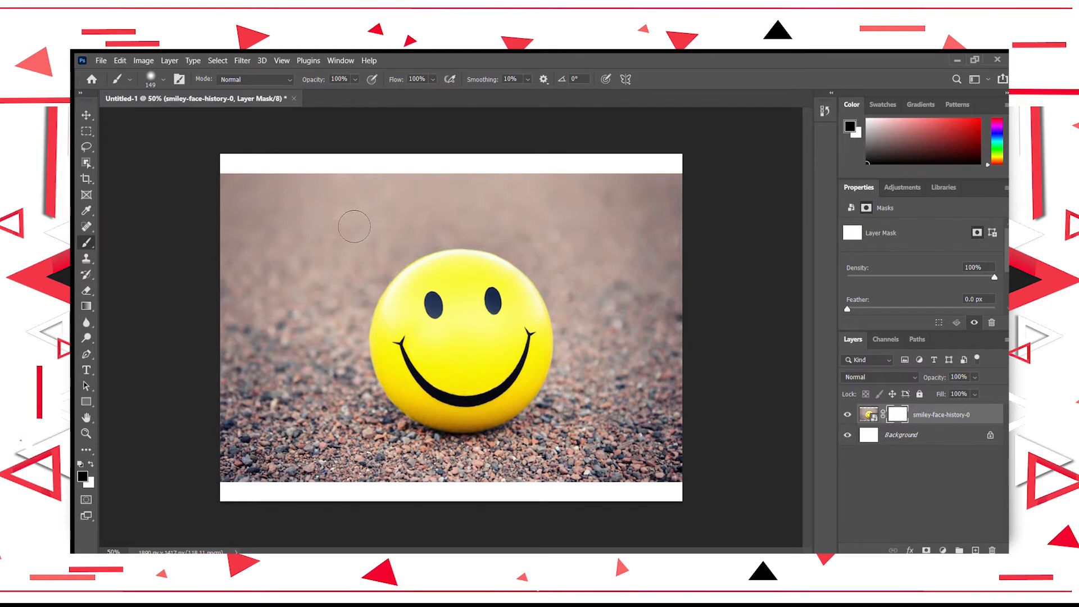
{"action": "mouse_move", "coordinate": [337, 194]}
{"action": "left_mouse_down"}
{"action": "mouse_move", "coordinate": [325, 217]}
{"action": "mouse_move", "coordinate": [330, 191]}
{"action": "mouse_move", "coordinate": [305, 206]}
{"action": "mouse_move", "coordinate": [317, 248]}
{"action": "mouse_move", "coordinate": [341, 191]}
{"action": "mouse_move", "coordinate": [284, 201]}
{"action": "mouse_move", "coordinate": [284, 187]}
{"action": "mouse_move", "coordinate": [260, 198]}
{"action": "mouse_move", "coordinate": [241, 187]}
{"action": "mouse_move", "coordinate": [249, 217]}
{"action": "mouse_move", "coordinate": [256, 207]}
{"action": "mouse_move", "coordinate": [296, 230]}
{"action": "mouse_move", "coordinate": [358, 210]}
{"action": "mouse_move", "coordinate": [358, 185]}
{"action": "mouse_move", "coordinate": [384, 188]}
{"action": "mouse_move", "coordinate": [394, 201]}
{"action": "mouse_move", "coordinate": [312, 274]}
{"action": "mouse_move", "coordinate": [322, 248]}
{"action": "mouse_move", "coordinate": [293, 230]}
{"action": "mouse_move", "coordinate": [278, 296]}
{"action": "mouse_move", "coordinate": [297, 241]}
{"action": "mouse_move", "coordinate": [258, 216]}
{"action": "mouse_move", "coordinate": [249, 242]}
{"action": "mouse_move", "coordinate": [238, 221]}
{"action": "mouse_move", "coordinate": [244, 280]}
{"action": "mouse_move", "coordinate": [283, 231]}
{"action": "mouse_move", "coordinate": [260, 233]}
{"action": "mouse_move", "coordinate": [415, 219]}
{"action": "mouse_move", "coordinate": [424, 198]}
{"action": "mouse_move", "coordinate": [400, 181]}
{"action": "mouse_move", "coordinate": [548, 193]}
{"action": "mouse_move", "coordinate": [382, 209]}
{"action": "mouse_move", "coordinate": [536, 213]}
{"action": "mouse_move", "coordinate": [484, 204]}
{"action": "mouse_move", "coordinate": [635, 204]}
{"action": "mouse_move", "coordinate": [620, 191]}
{"action": "mouse_move", "coordinate": [669, 202]}
{"action": "mouse_move", "coordinate": [681, 189]}
{"action": "mouse_move", "coordinate": [686, 249]}
{"action": "mouse_move", "coordinate": [650, 190]}
{"action": "mouse_move", "coordinate": [603, 190]}
{"action": "mouse_move", "coordinate": [567, 215]}
{"action": "mouse_move", "coordinate": [562, 259]}
{"action": "mouse_move", "coordinate": [586, 238]}
{"action": "mouse_move", "coordinate": [645, 231]}
{"action": "mouse_move", "coordinate": [634, 226]}
{"action": "mouse_move", "coordinate": [655, 209]}
{"action": "mouse_move", "coordinate": [688, 281]}
{"action": "mouse_move", "coordinate": [641, 236]}
{"action": "mouse_move", "coordinate": [580, 244]}
{"action": "mouse_move", "coordinate": [531, 226]}
{"action": "mouse_move", "coordinate": [625, 247]}
{"action": "mouse_move", "coordinate": [613, 252]}
{"action": "mouse_move", "coordinate": [665, 248]}
{"action": "mouse_move", "coordinate": [666, 326]}
{"action": "mouse_move", "coordinate": [653, 279]}
{"action": "left_mouse_up"}
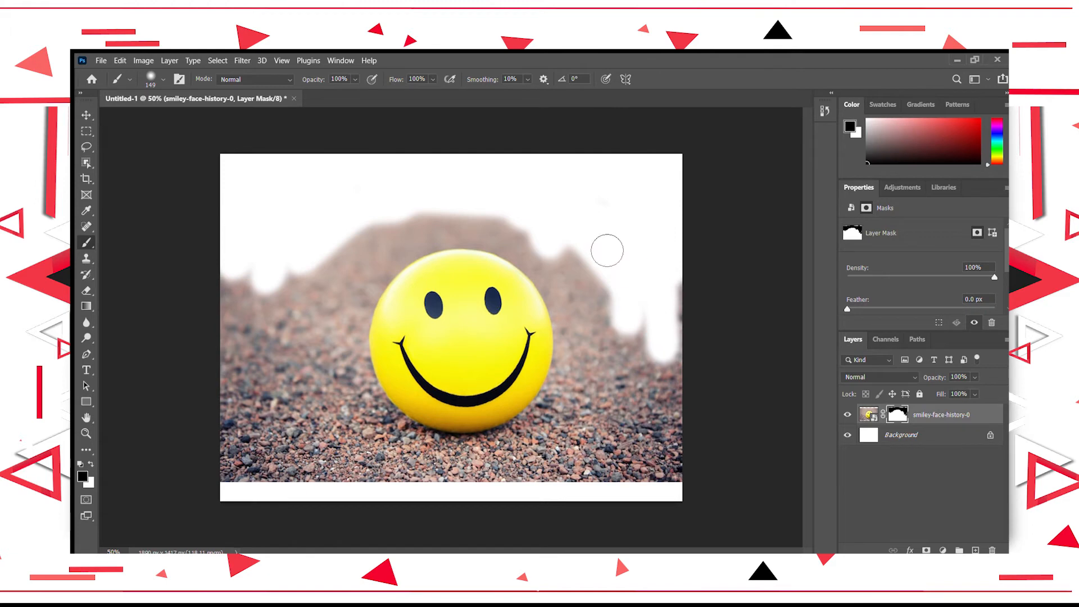
{"action": "mouse_move", "coordinate": [530, 248]}
{"action": "left_mouse_down"}
{"action": "mouse_move", "coordinate": [516, 291]}
{"action": "mouse_move", "coordinate": [535, 295]}
{"action": "mouse_move", "coordinate": [556, 240]}
{"action": "mouse_move", "coordinate": [524, 280]}
{"action": "mouse_move", "coordinate": [557, 287]}
{"action": "mouse_move", "coordinate": [552, 258]}
{"action": "mouse_move", "coordinate": [563, 265]}
{"action": "mouse_move", "coordinate": [540, 266]}
{"action": "left_mouse_up"}
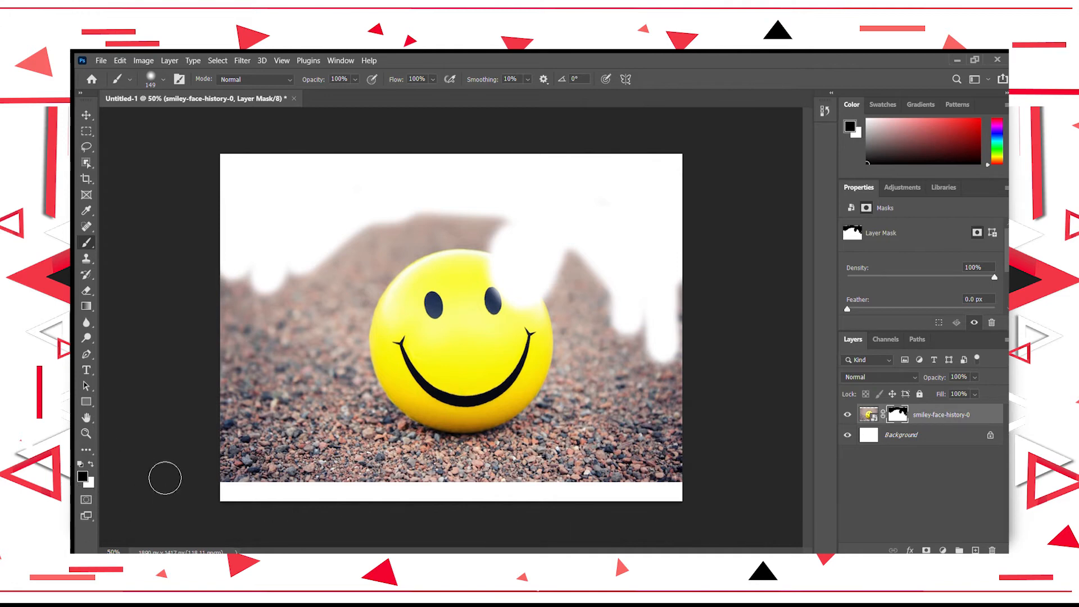
Step: Swap the foreground colour to white and brush the mask to restore the ball's upper-right edge
{"action": "left_click", "coordinate": [90, 463]}
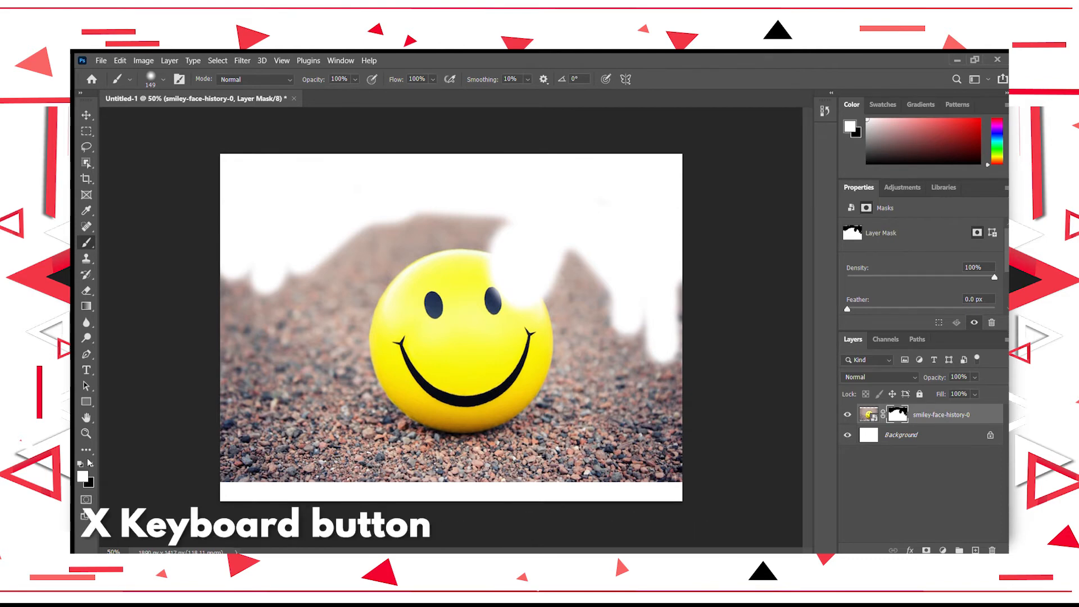
{"action": "key", "text": "x"}
{"action": "key", "text": "x"}
{"action": "key", "text": "x"}
{"action": "key", "text": "x"}
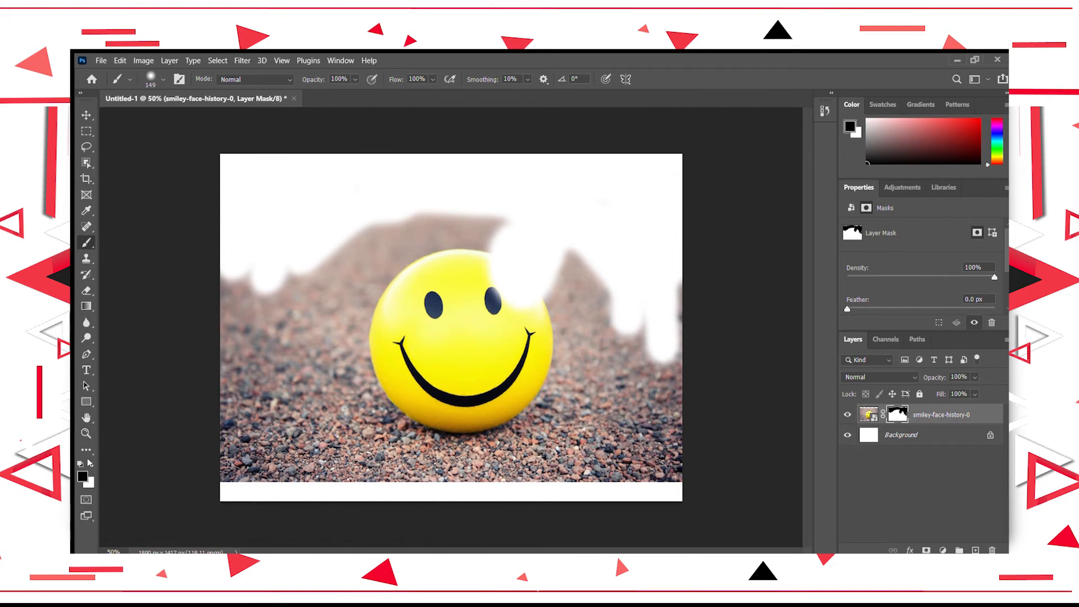
{"action": "key", "text": "x"}
{"action": "key", "text": "x"}
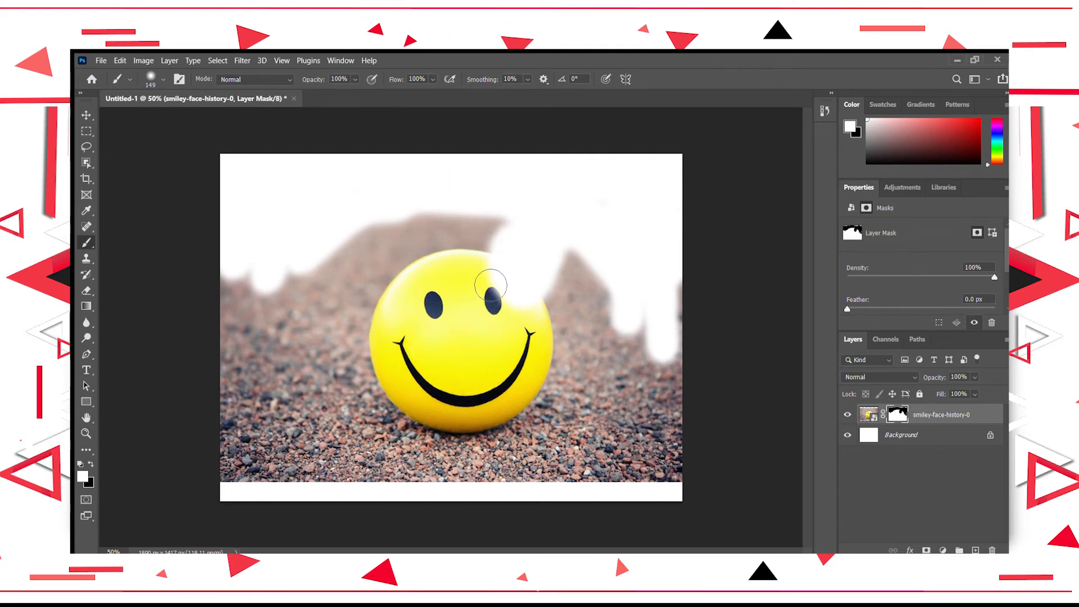
{"action": "mouse_move", "coordinate": [489, 279]}
{"action": "left_mouse_down"}
{"action": "mouse_move", "coordinate": [540, 326]}
{"action": "mouse_move", "coordinate": [513, 290]}
{"action": "mouse_move", "coordinate": [534, 315]}
{"action": "left_mouse_up"}
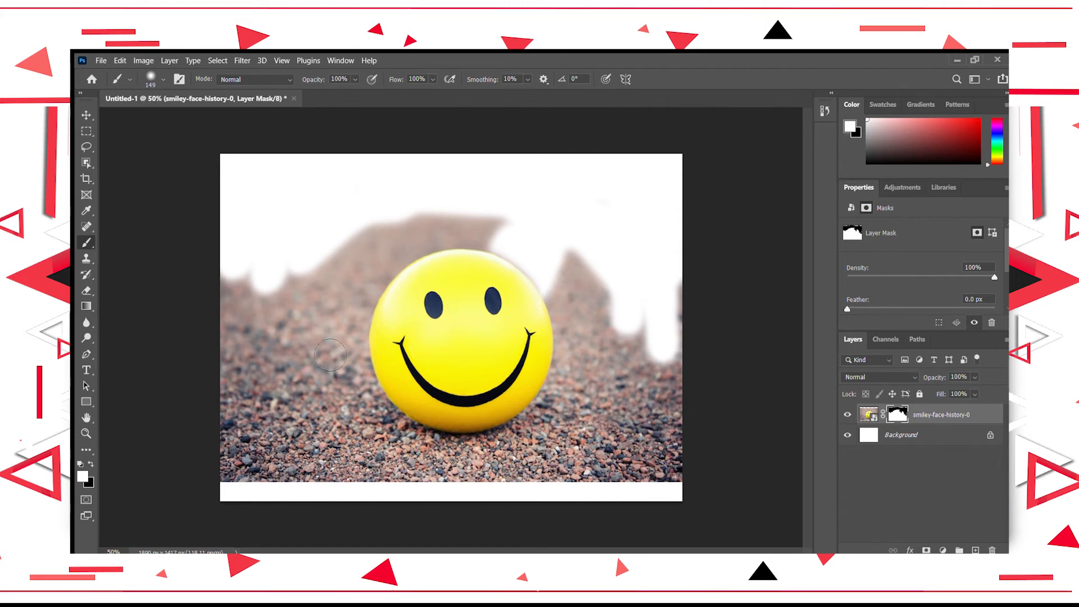
Step: Brush black on the mask to hide the remaining background around the ball, enlarging the brush to 275 px partway through
{"action": "key", "text": "x"}
{"action": "mouse_move", "coordinate": [264, 276]}
{"action": "left_mouse_down"}
{"action": "mouse_move", "coordinate": [255, 307]}
{"action": "mouse_move", "coordinate": [254, 276]}
{"action": "mouse_move", "coordinate": [246, 328]}
{"action": "mouse_move", "coordinate": [239, 285]}
{"action": "mouse_move", "coordinate": [247, 427]}
{"action": "mouse_move", "coordinate": [253, 326]}
{"action": "mouse_move", "coordinate": [236, 497]}
{"action": "mouse_move", "coordinate": [246, 456]}
{"action": "mouse_move", "coordinate": [266, 492]}
{"action": "mouse_move", "coordinate": [256, 318]}
{"action": "mouse_move", "coordinate": [260, 474]}
{"action": "mouse_move", "coordinate": [278, 302]}
{"action": "mouse_move", "coordinate": [285, 520]}
{"action": "mouse_move", "coordinate": [279, 373]}
{"action": "mouse_move", "coordinate": [296, 342]}
{"action": "mouse_move", "coordinate": [296, 269]}
{"action": "mouse_move", "coordinate": [314, 489]}
{"action": "left_mouse_up"}
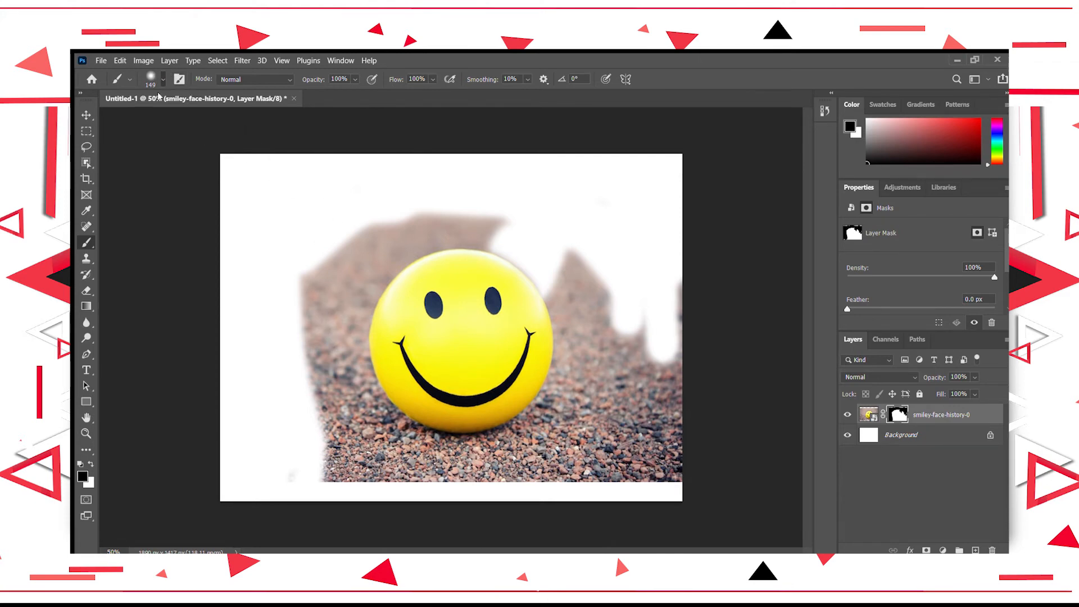
{"action": "left_click_drag", "start_coordinate": [187, 116], "coordinate": [200, 116]}
{"action": "mouse_move", "coordinate": [337, 266]}
{"action": "left_mouse_down"}
{"action": "mouse_move", "coordinate": [432, 254]}
{"action": "mouse_move", "coordinate": [372, 276]}
{"action": "mouse_move", "coordinate": [333, 326]}
{"action": "mouse_move", "coordinate": [473, 230]}
{"action": "mouse_move", "coordinate": [451, 235]}
{"action": "mouse_move", "coordinate": [530, 248]}
{"action": "mouse_move", "coordinate": [575, 271]}
{"action": "mouse_move", "coordinate": [639, 359]}
{"action": "mouse_move", "coordinate": [639, 377]}
{"action": "mouse_move", "coordinate": [599, 292]}
{"action": "mouse_move", "coordinate": [663, 493]}
{"action": "mouse_move", "coordinate": [722, 388]}
{"action": "mouse_move", "coordinate": [710, 322]}
{"action": "mouse_move", "coordinate": [665, 440]}
{"action": "mouse_move", "coordinate": [664, 329]}
{"action": "mouse_move", "coordinate": [554, 498]}
{"action": "mouse_move", "coordinate": [644, 502]}
{"action": "mouse_move", "coordinate": [669, 496]}
{"action": "mouse_move", "coordinate": [623, 484]}
{"action": "mouse_move", "coordinate": [670, 482]}
{"action": "mouse_move", "coordinate": [699, 499]}
{"action": "mouse_move", "coordinate": [632, 391]}
{"action": "mouse_move", "coordinate": [610, 328]}
{"action": "mouse_move", "coordinate": [609, 394]}
{"action": "mouse_move", "coordinate": [573, 475]}
{"action": "mouse_move", "coordinate": [494, 507]}
{"action": "mouse_move", "coordinate": [367, 493]}
{"action": "mouse_move", "coordinate": [343, 455]}
{"action": "mouse_move", "coordinate": [305, 464]}
{"action": "mouse_move", "coordinate": [331, 514]}
{"action": "mouse_move", "coordinate": [354, 507]}
{"action": "mouse_move", "coordinate": [340, 497]}
{"action": "mouse_move", "coordinate": [348, 369]}
{"action": "mouse_move", "coordinate": [376, 266]}
{"action": "mouse_move", "coordinate": [362, 305]}
{"action": "mouse_move", "coordinate": [401, 273]}
{"action": "mouse_move", "coordinate": [476, 250]}
{"action": "mouse_move", "coordinate": [543, 265]}
{"action": "mouse_move", "coordinate": [586, 309]}
{"action": "mouse_move", "coordinate": [603, 351]}
{"action": "mouse_move", "coordinate": [594, 435]}
{"action": "mouse_move", "coordinate": [547, 474]}
{"action": "mouse_move", "coordinate": [431, 480]}
{"action": "mouse_move", "coordinate": [386, 439]}
{"action": "mouse_move", "coordinate": [362, 354]}
{"action": "mouse_move", "coordinate": [393, 269]}
{"action": "mouse_move", "coordinate": [374, 325]}
{"action": "mouse_move", "coordinate": [374, 405]}
{"action": "mouse_move", "coordinate": [436, 489]}
{"action": "mouse_move", "coordinate": [477, 497]}
{"action": "mouse_move", "coordinate": [558, 477]}
{"action": "mouse_move", "coordinate": [602, 421]}
{"action": "left_mouse_up"}
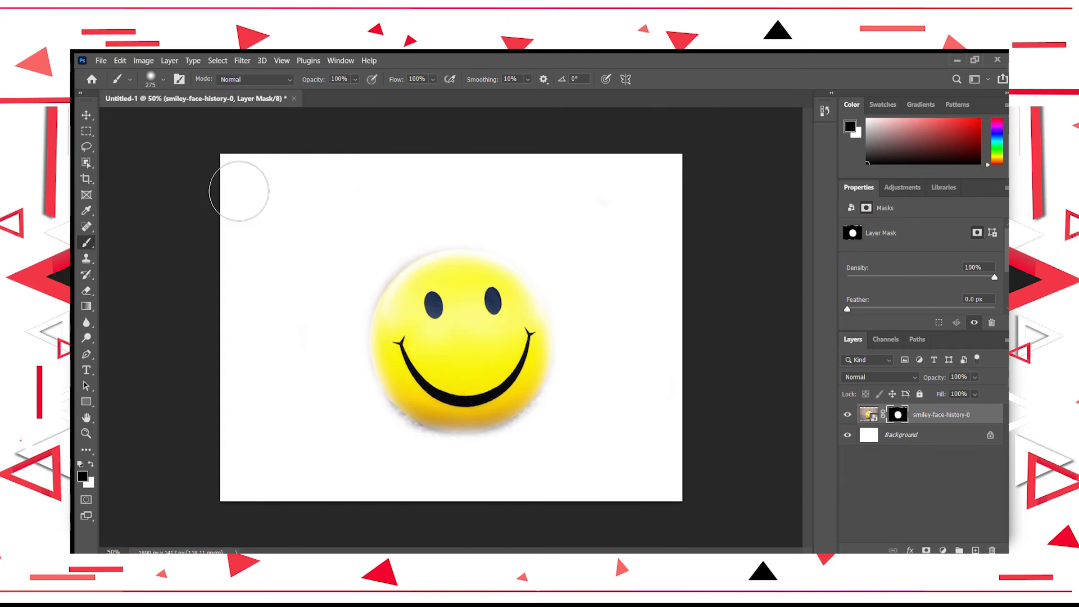
Step: Save the image on the computer as a PNG named SMILEY TUTORIAL, using the large file size (fastest saving) option
{"action": "left_click", "coordinate": [97, 61]}
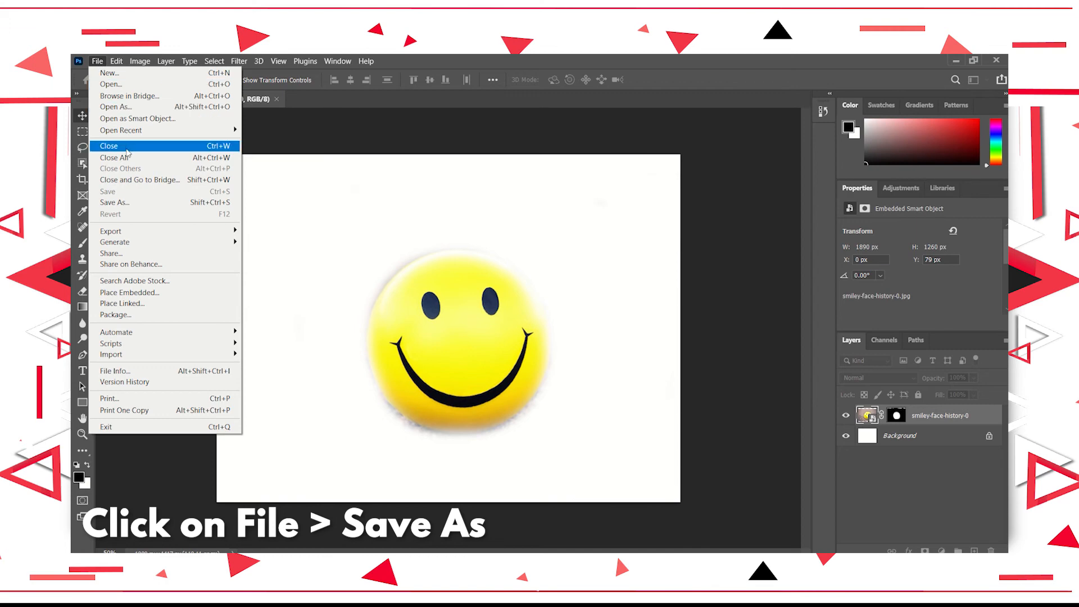
{"action": "left_click", "coordinate": [124, 202]}
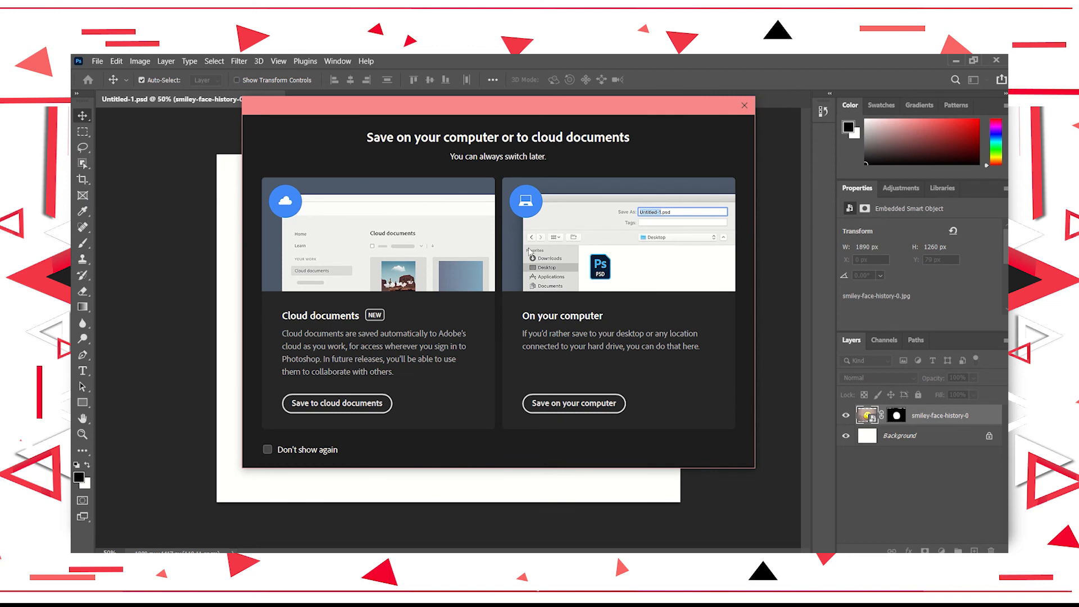
{"action": "left_click", "coordinate": [566, 406]}
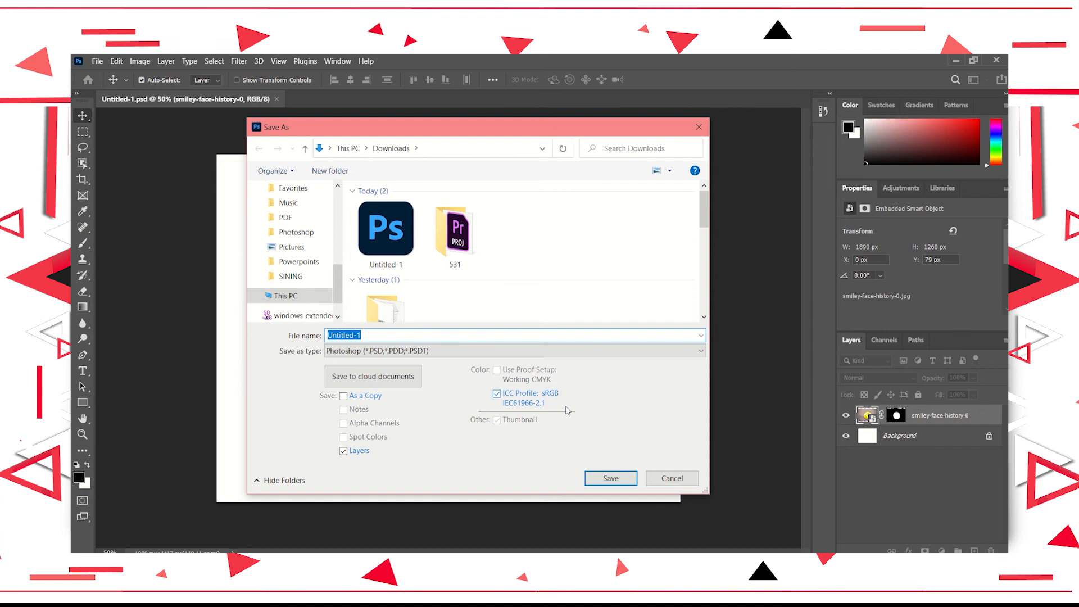
{"action": "type", "text": "SMI"}
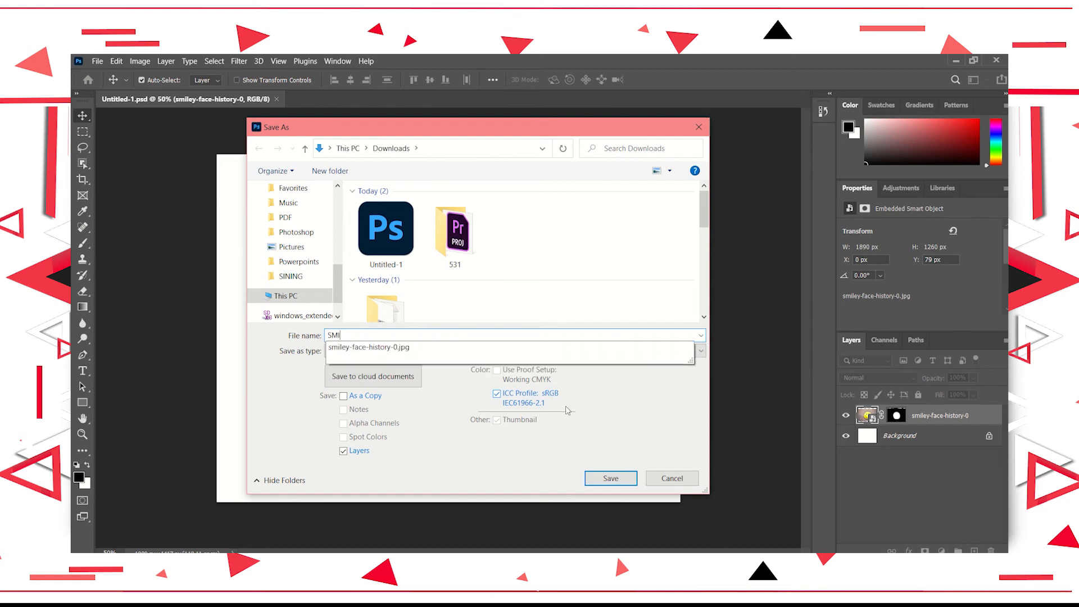
{"action": "type", "text": "LEY TUTORIA"}
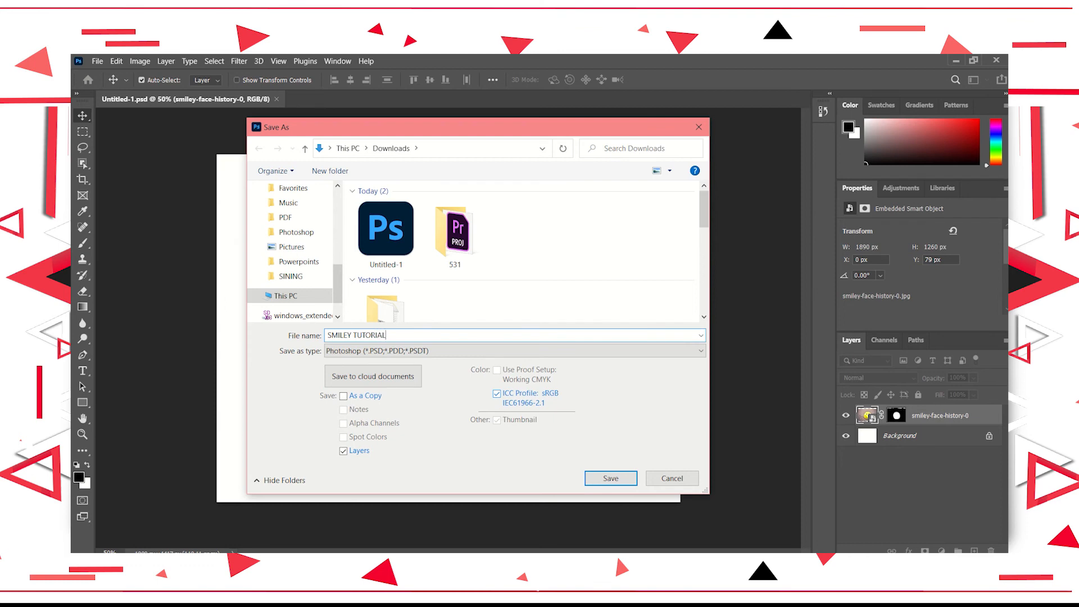
{"action": "type", "text": "L"}
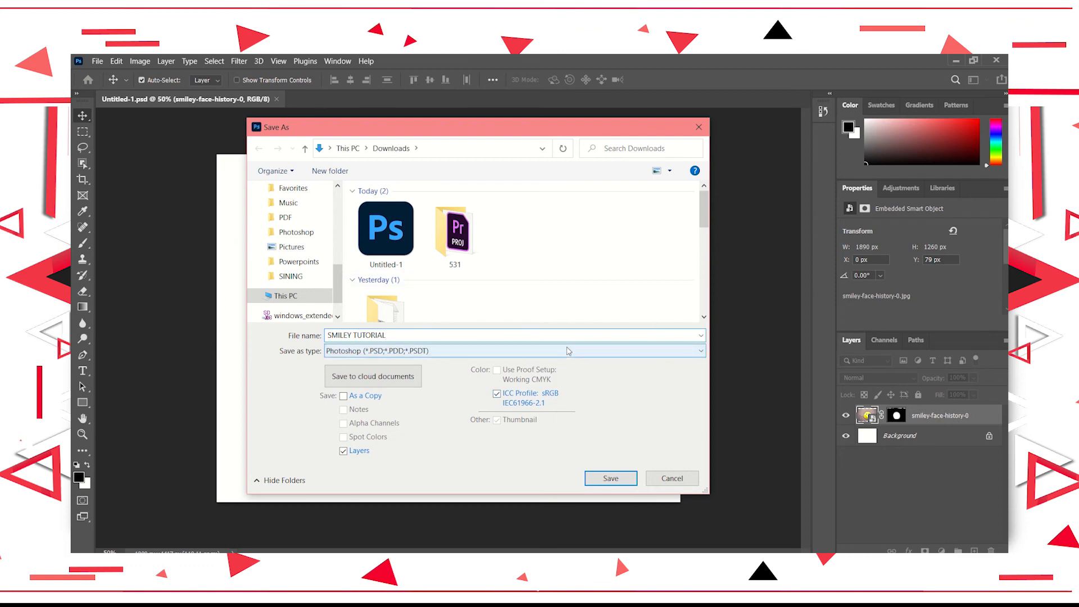
{"action": "left_click", "coordinate": [568, 351]}
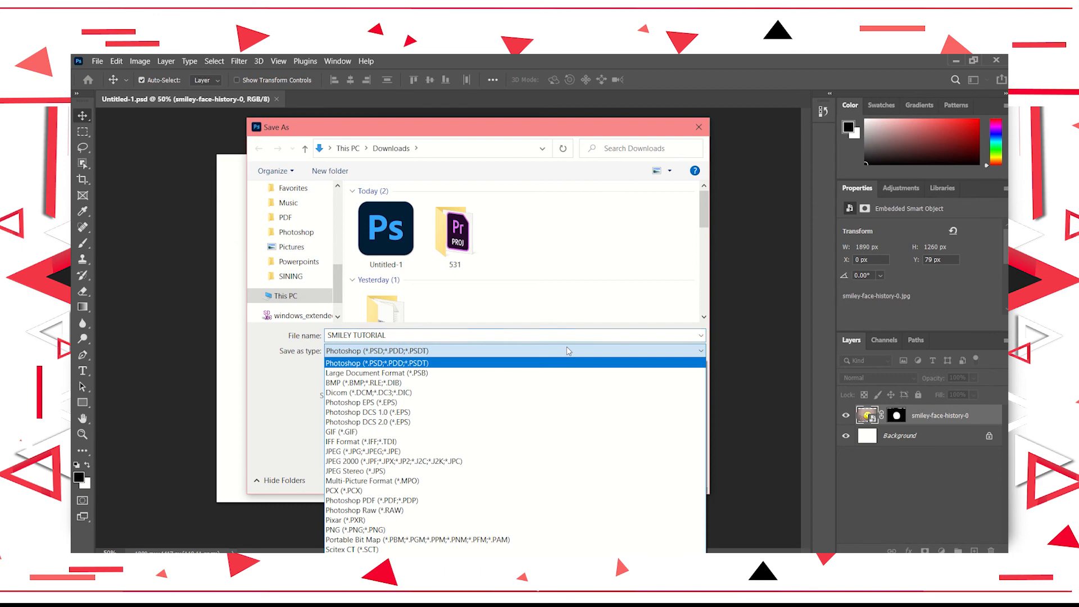
{"action": "left_click", "coordinate": [345, 530]}
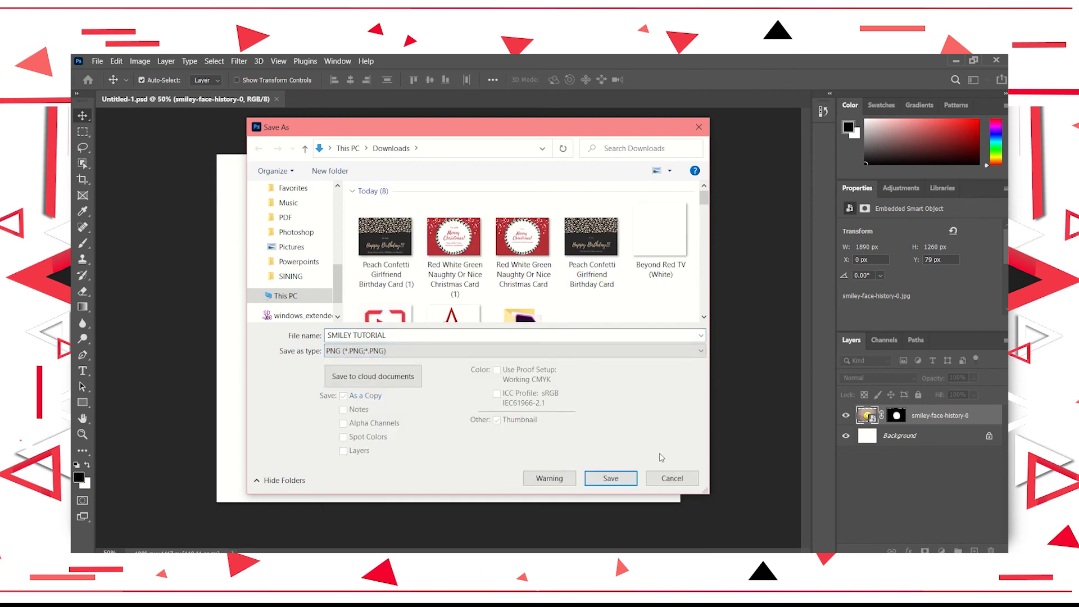
{"action": "left_click", "coordinate": [606, 479]}
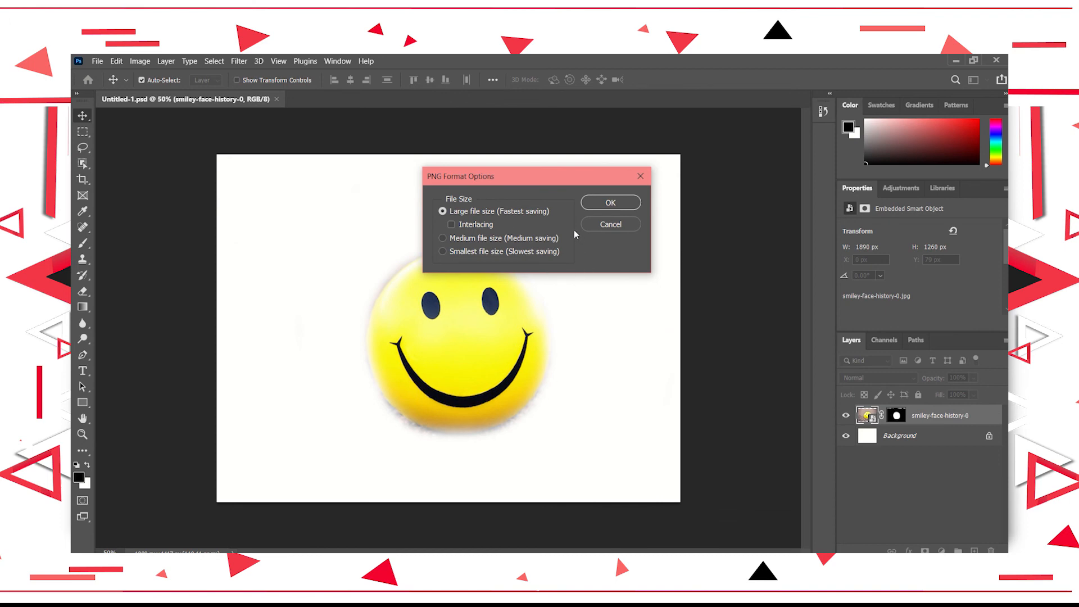
{"action": "left_click", "coordinate": [602, 204]}
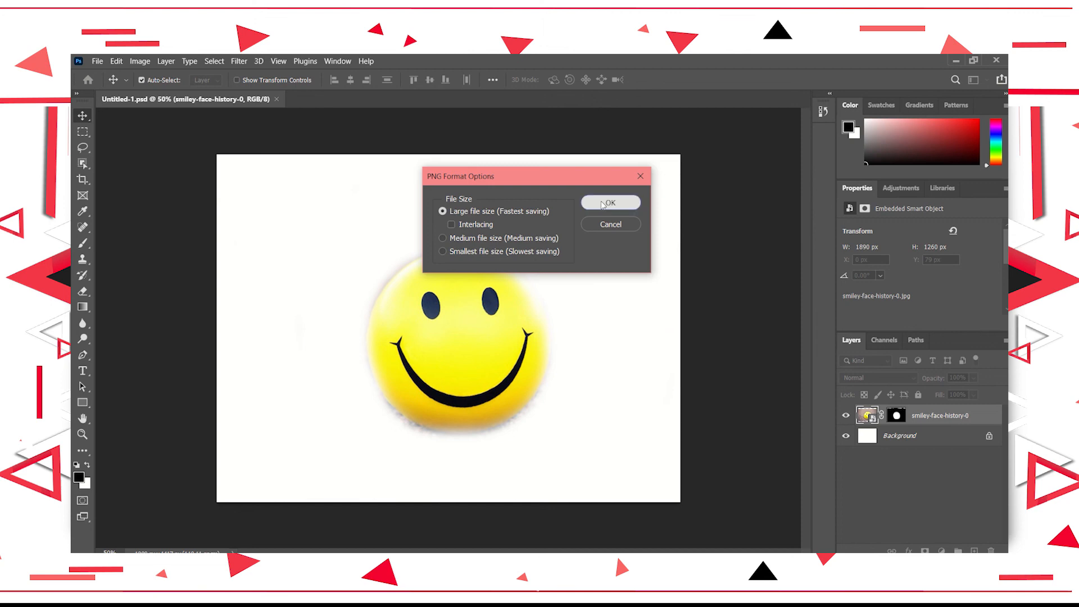